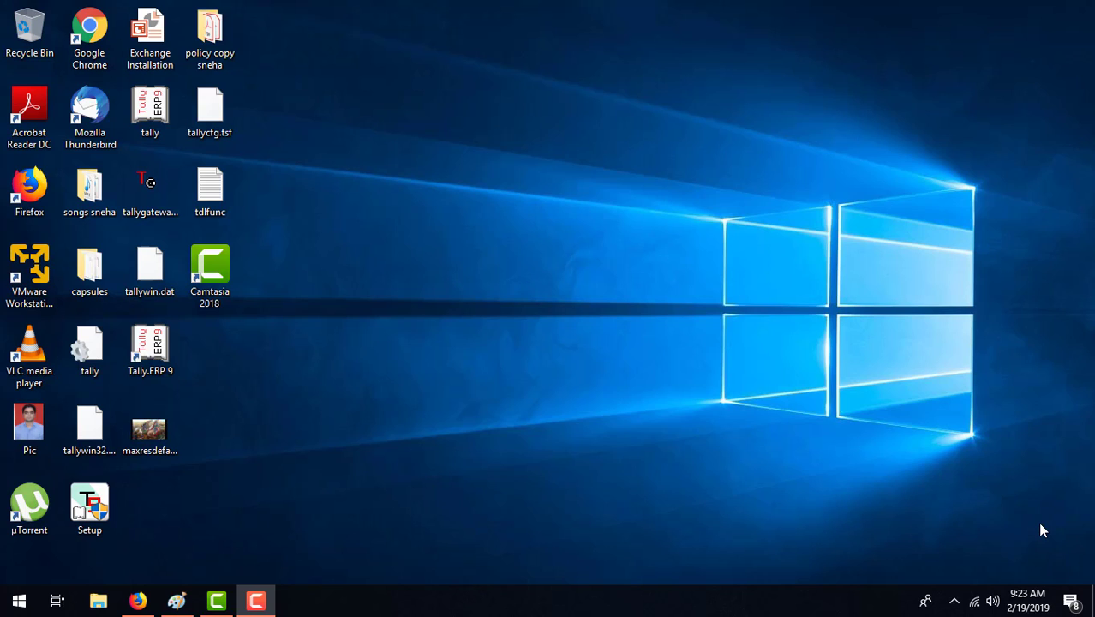
Step: Switch to Paint and examine the diagram linking the Internet, the Edge Role Server and the Exchange Mailbox Server
left_click(171, 613)
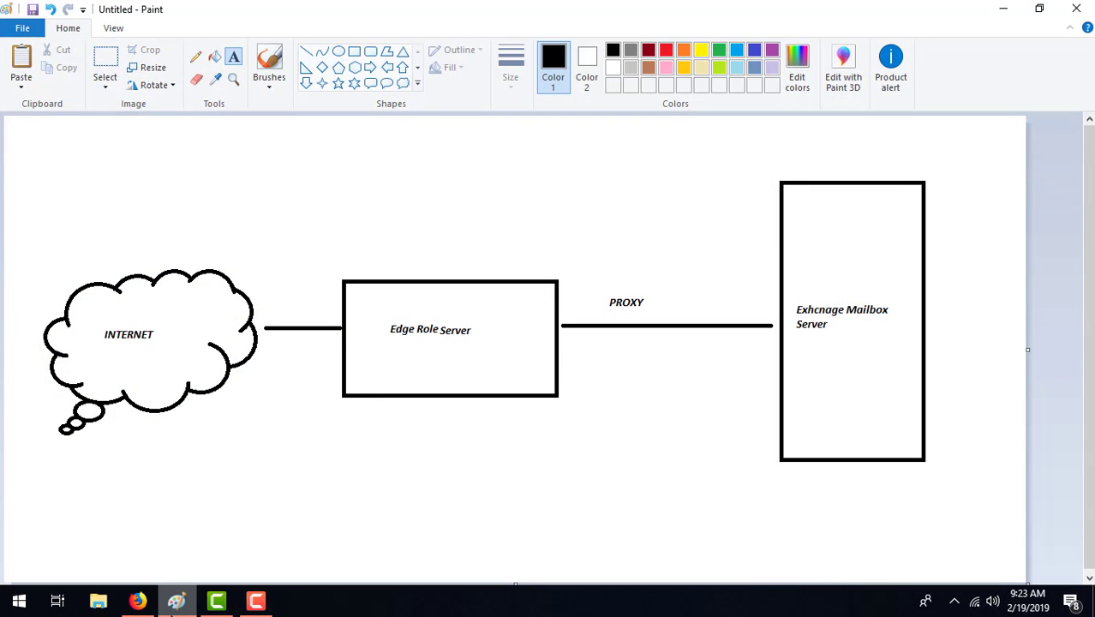
left_click_drag(31, 143, 961, 528)
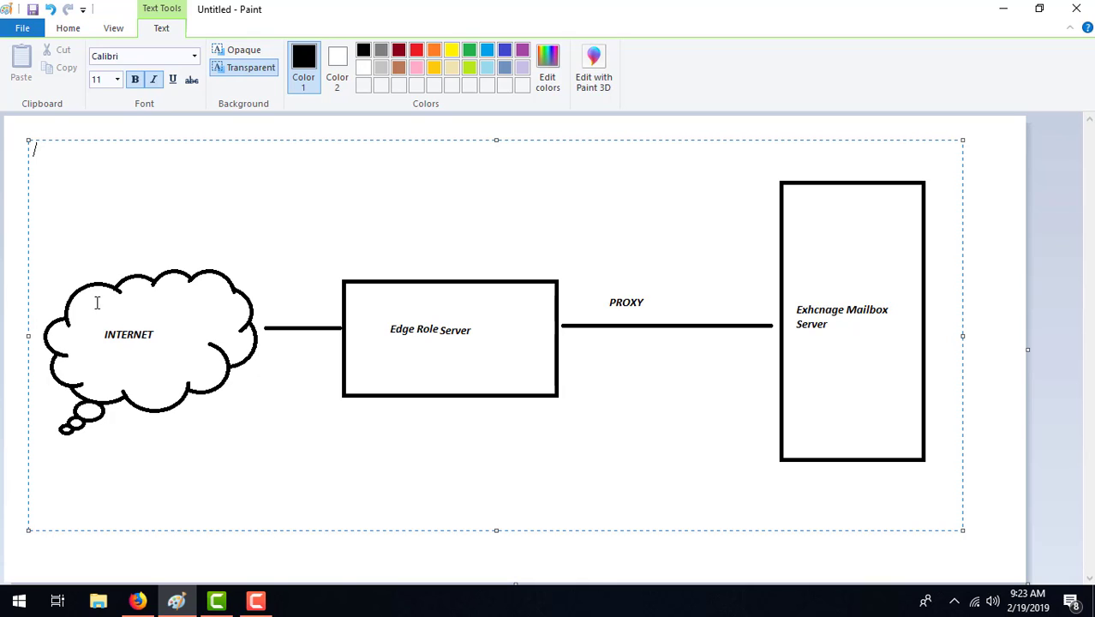
mouse_move(256, 600)
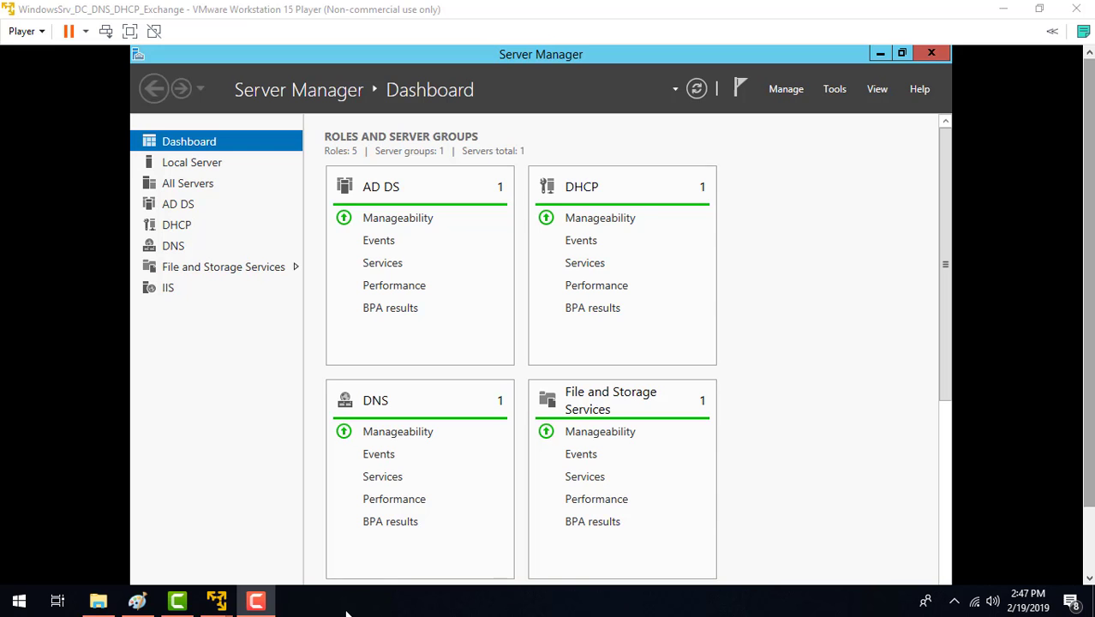
Step: Switch to the Exchange_Edge virtual machine and ping 10.0.2.22 from the command prompt
mouse_move(216, 600)
left_click(292, 520)
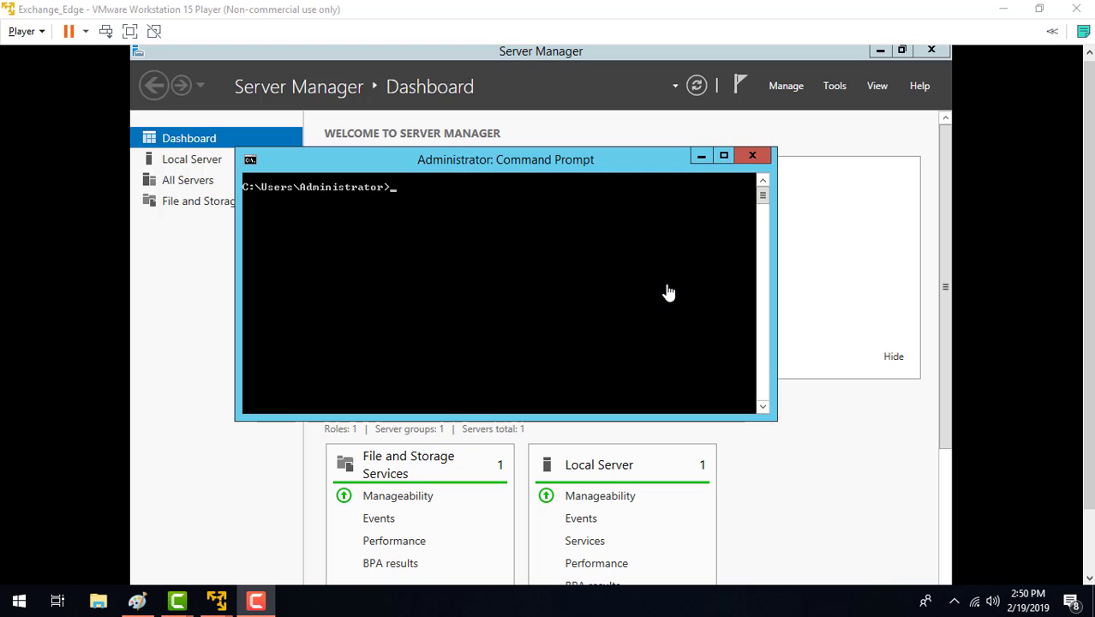
left_click(451, 171)
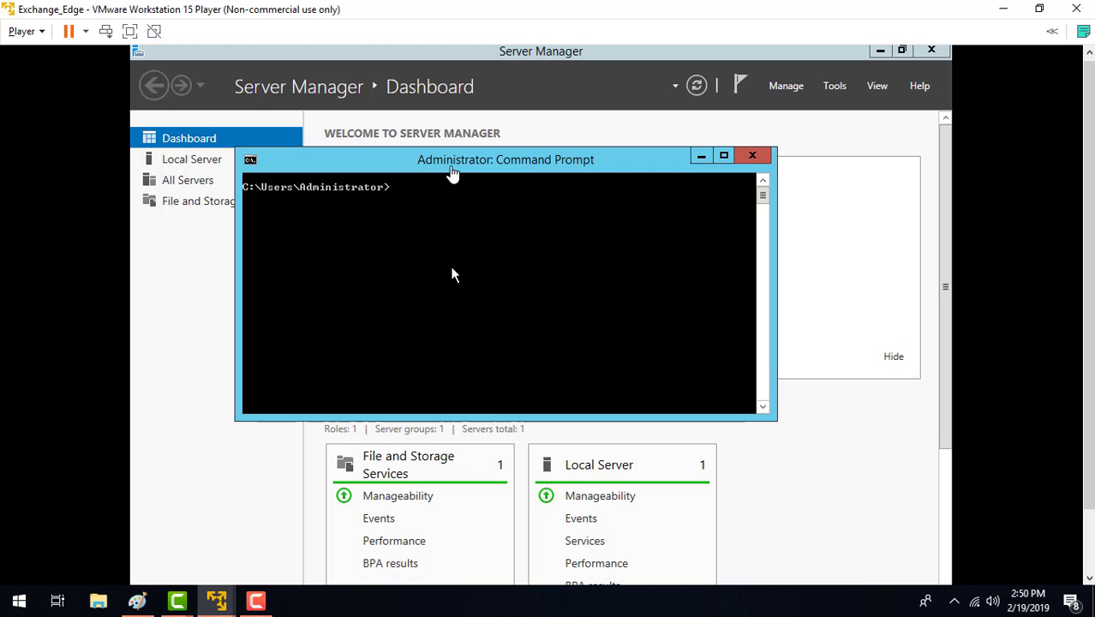
type("ping 10.0.2.22")
key("Return")
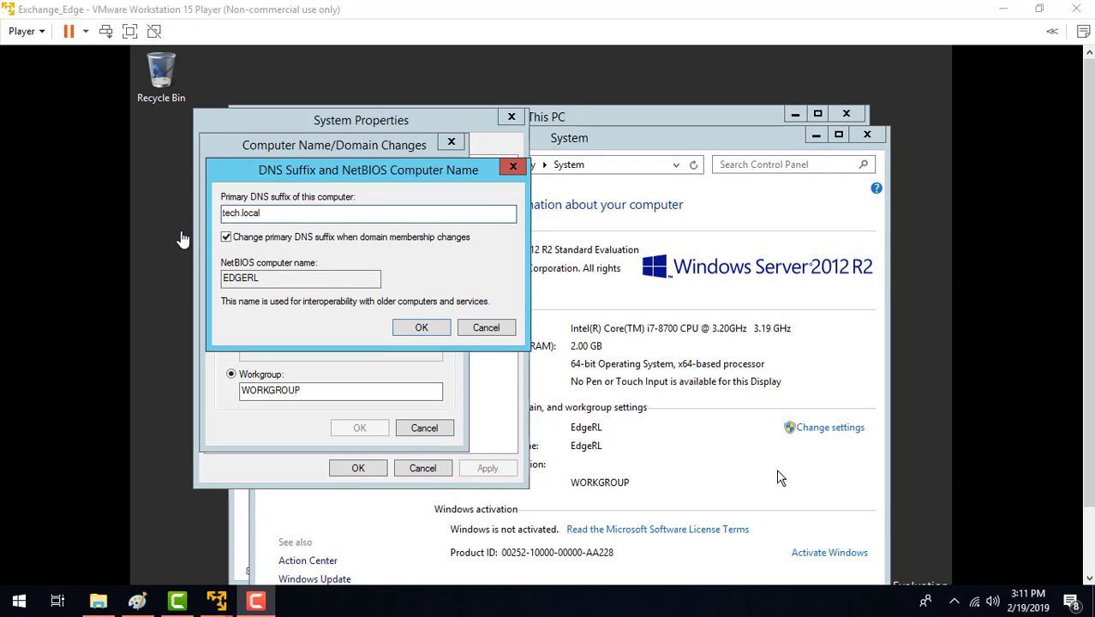
Step: Apply tech.local as the primary DNS suffix of the EdgeRL computer and restart the server immediately
left_click(412, 228)
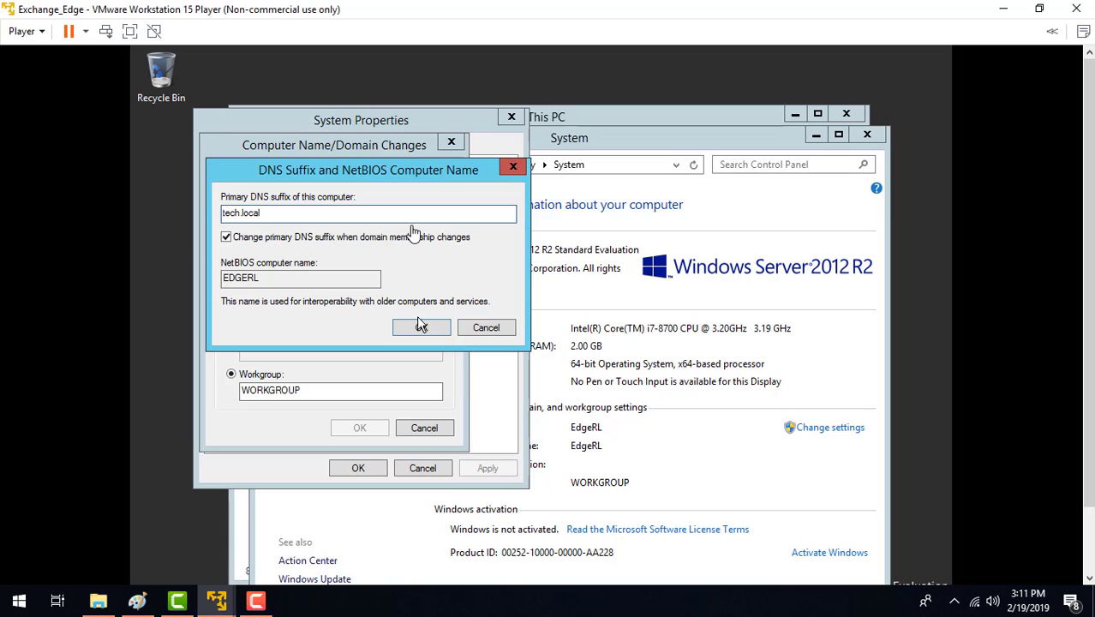
left_click(420, 326)
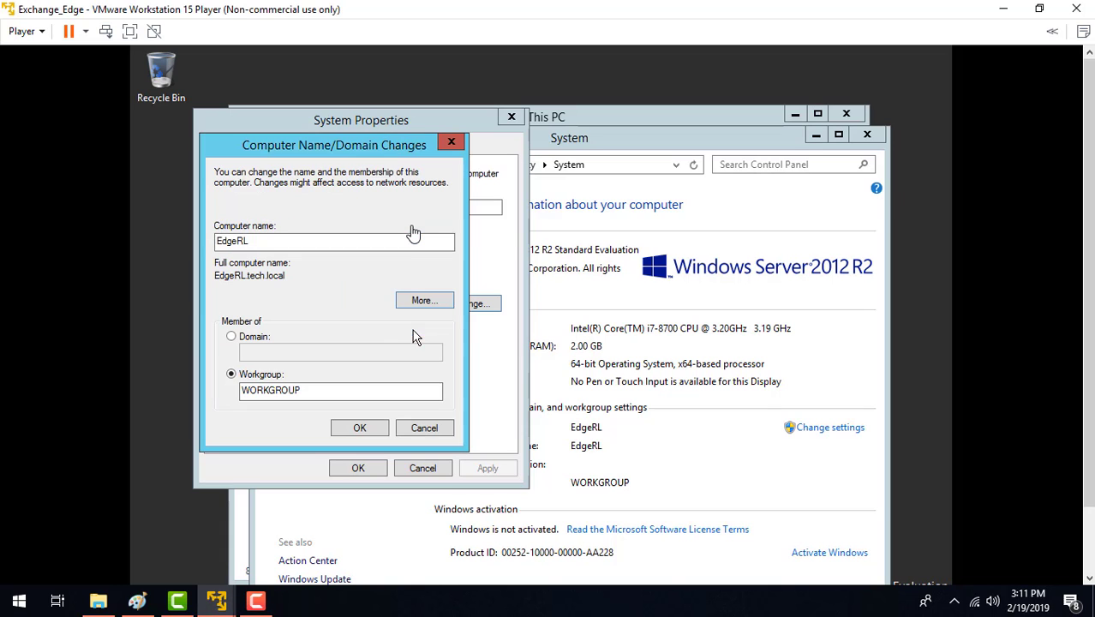
left_click(360, 426)
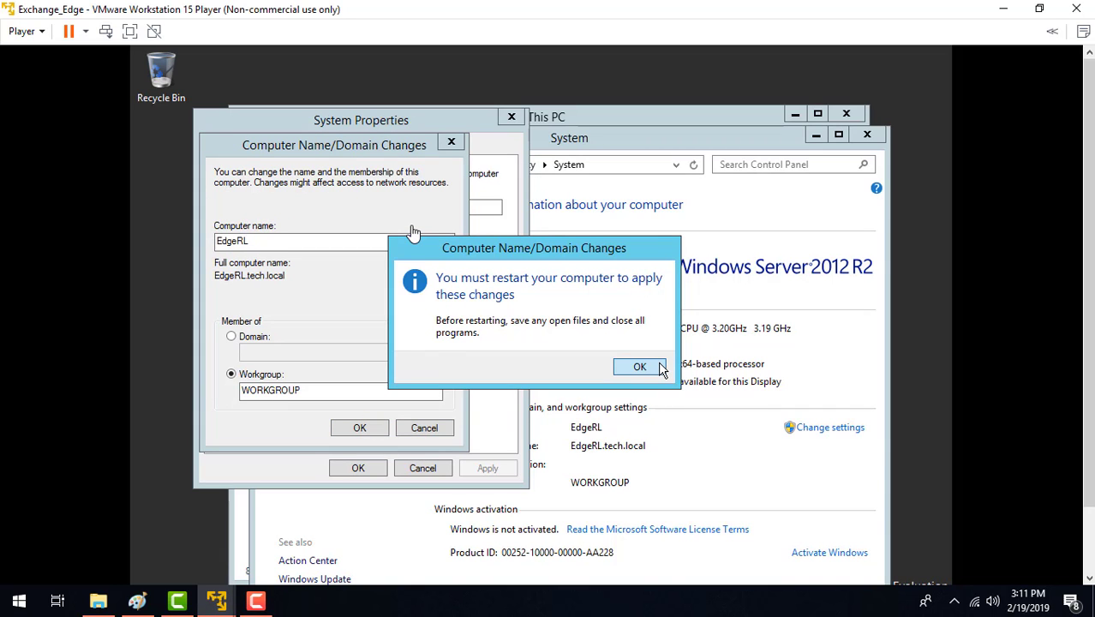
left_click(640, 366)
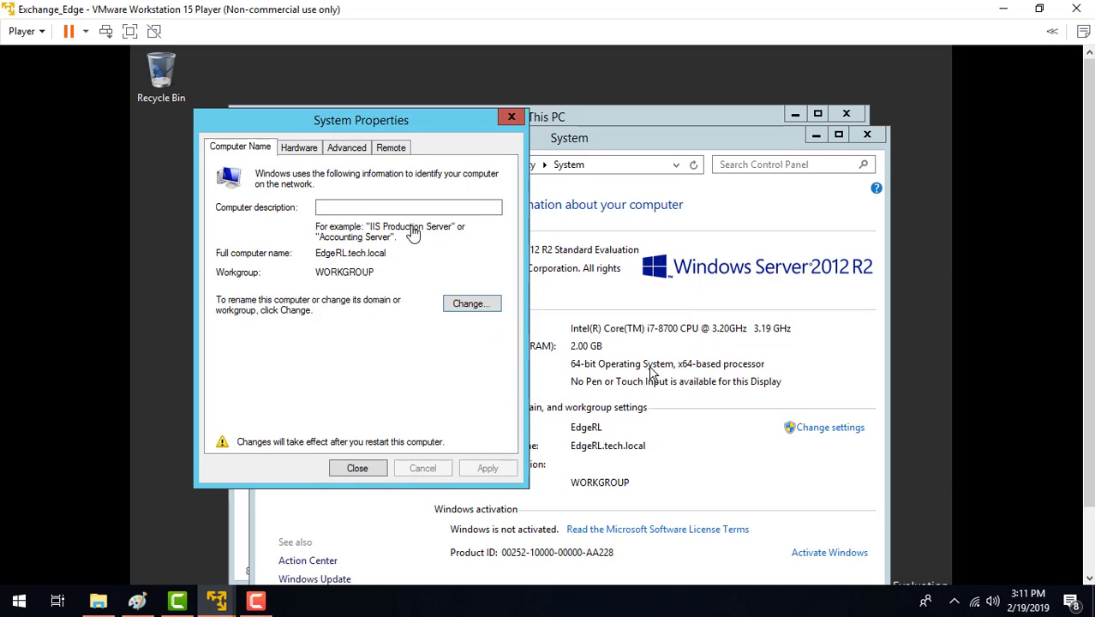
left_click(355, 470)
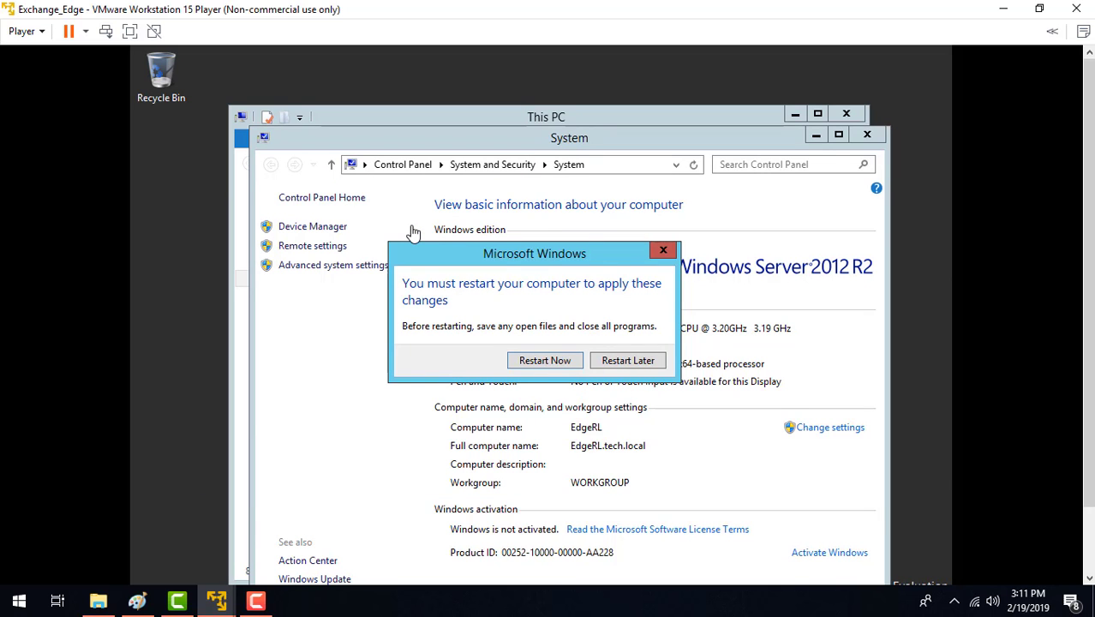
left_click(572, 364)
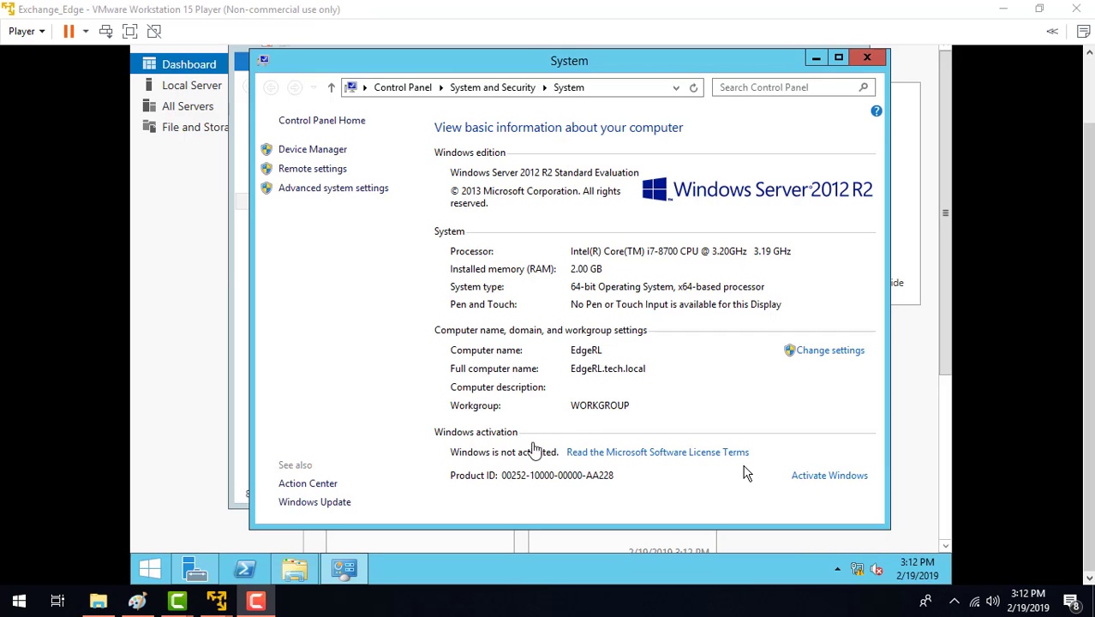
Step: Check the computer name and workgroup details, and close the System and This PC windows
left_click(575, 414)
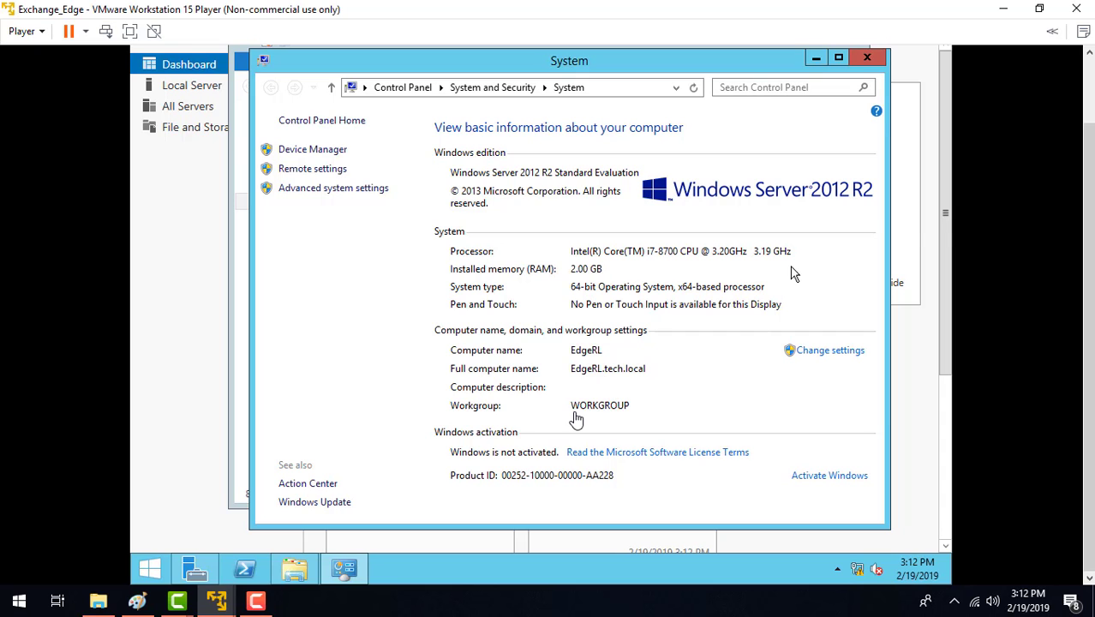
left_click(854, 135)
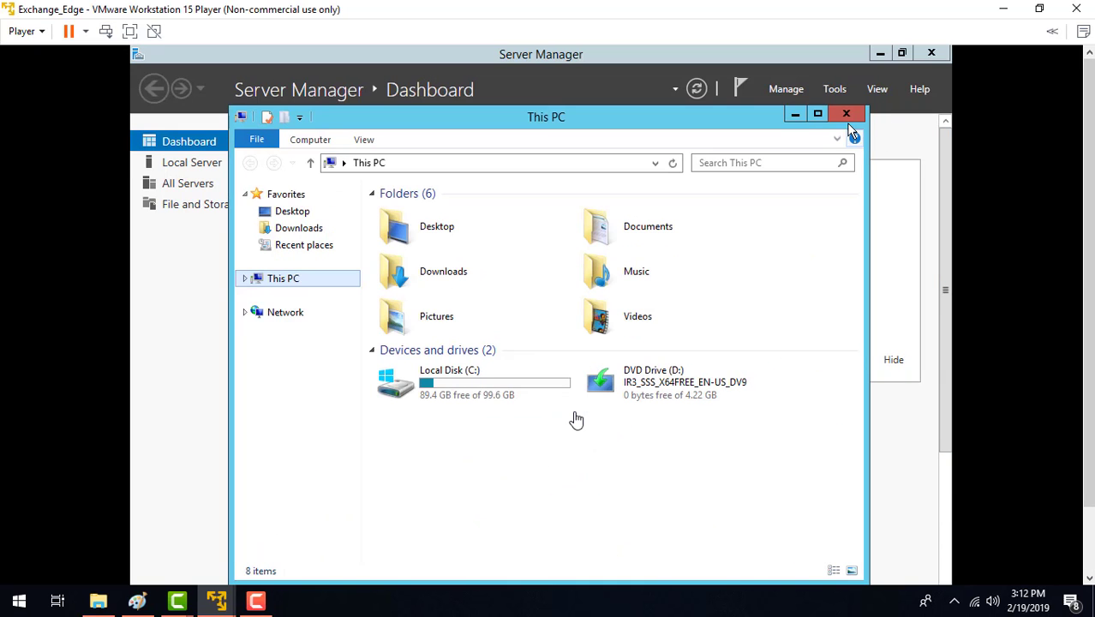
left_click(847, 114)
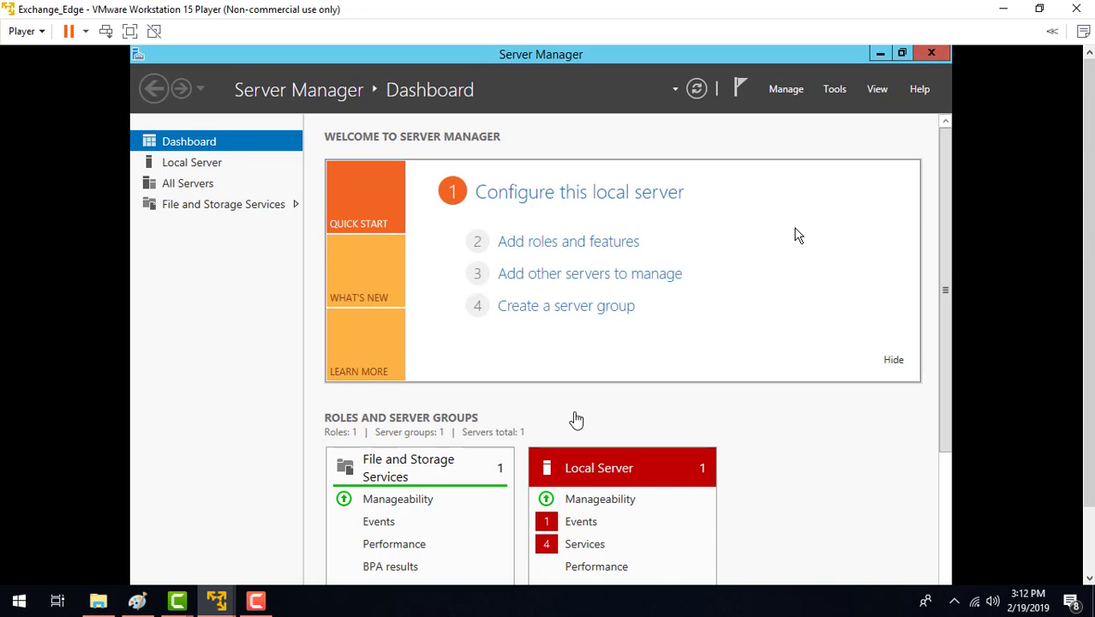
Step: Start adding roles and features with a role-based or feature-based installation on the server EdgeRL.tech.local
left_click(784, 89)
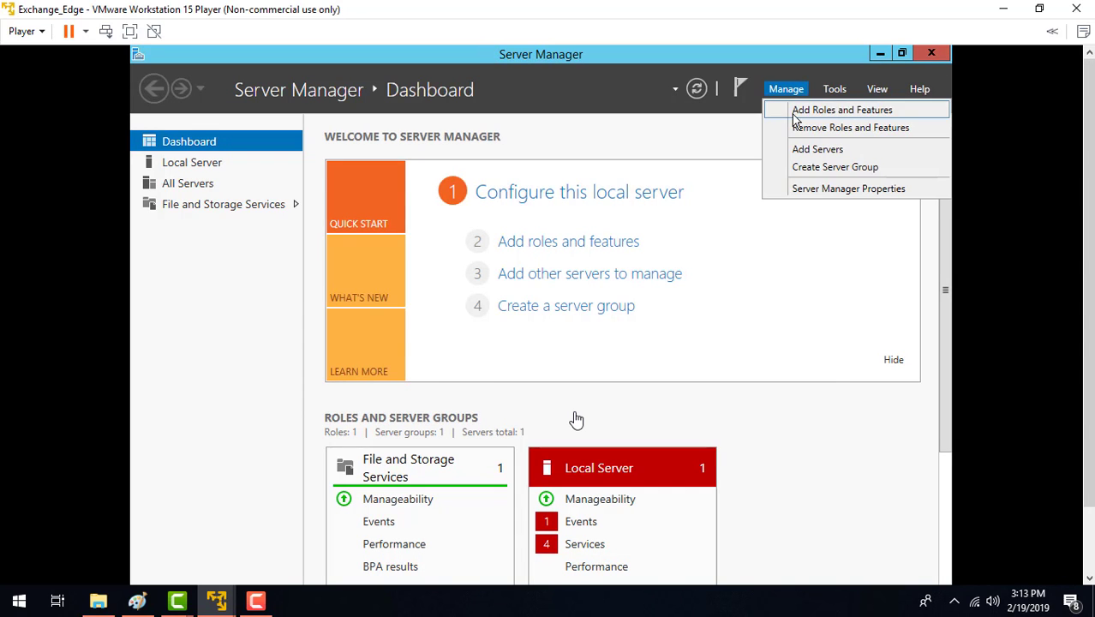
left_click(795, 119)
left_click(634, 541)
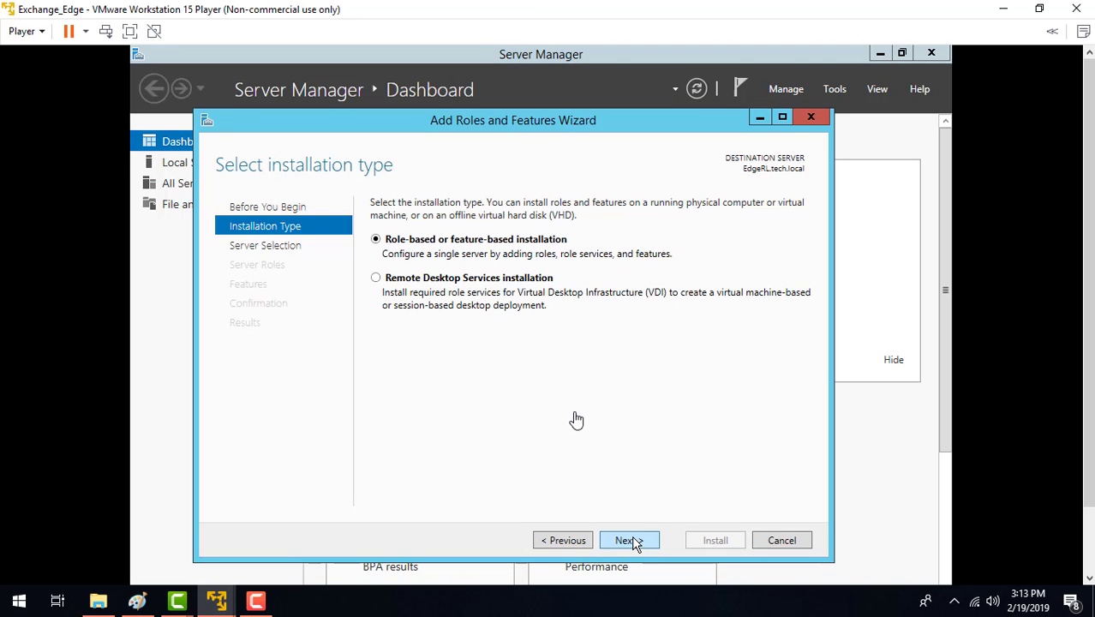
left_click(634, 541)
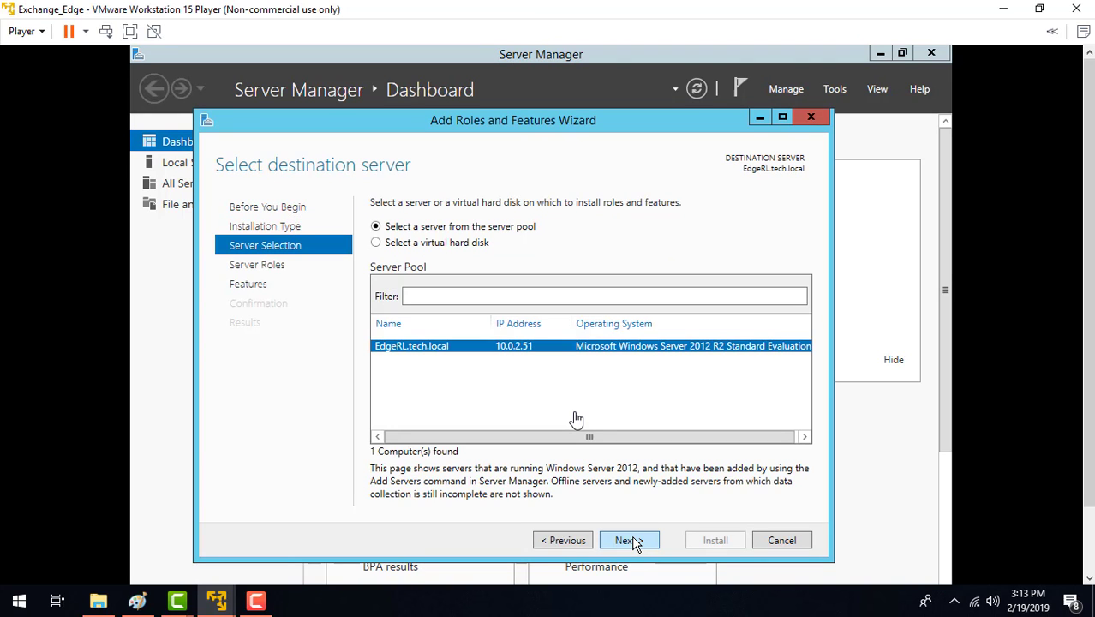
left_click(632, 541)
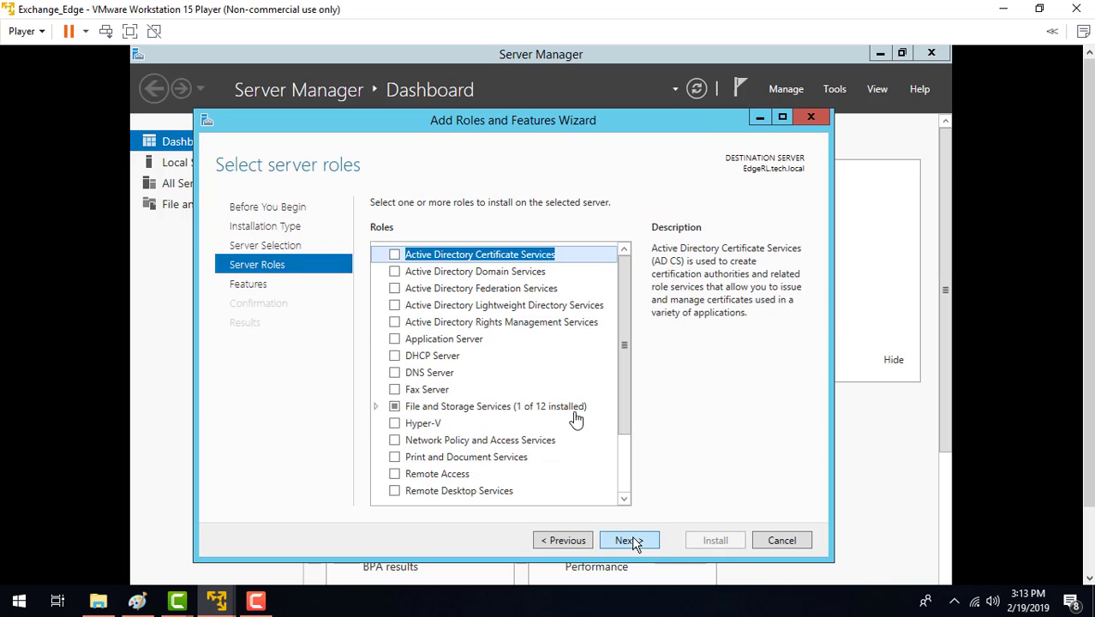
Step: Select the Active Directory Lightweight Directory Services role with its required features, leaving the other features at their defaults
scroll(621, 343, "down", 1)
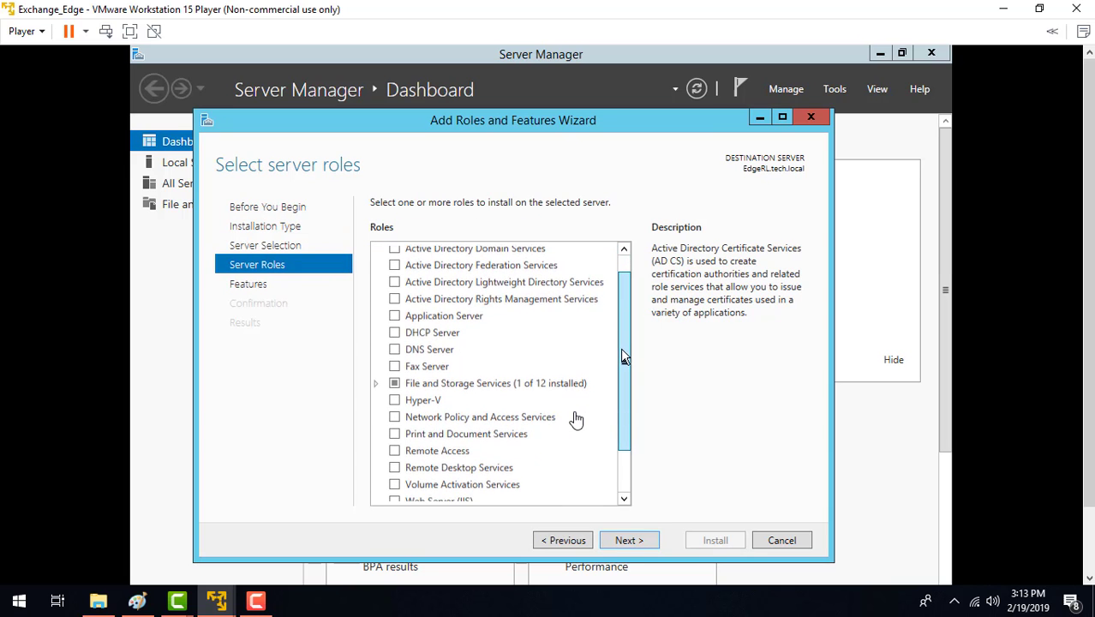
left_click(405, 288)
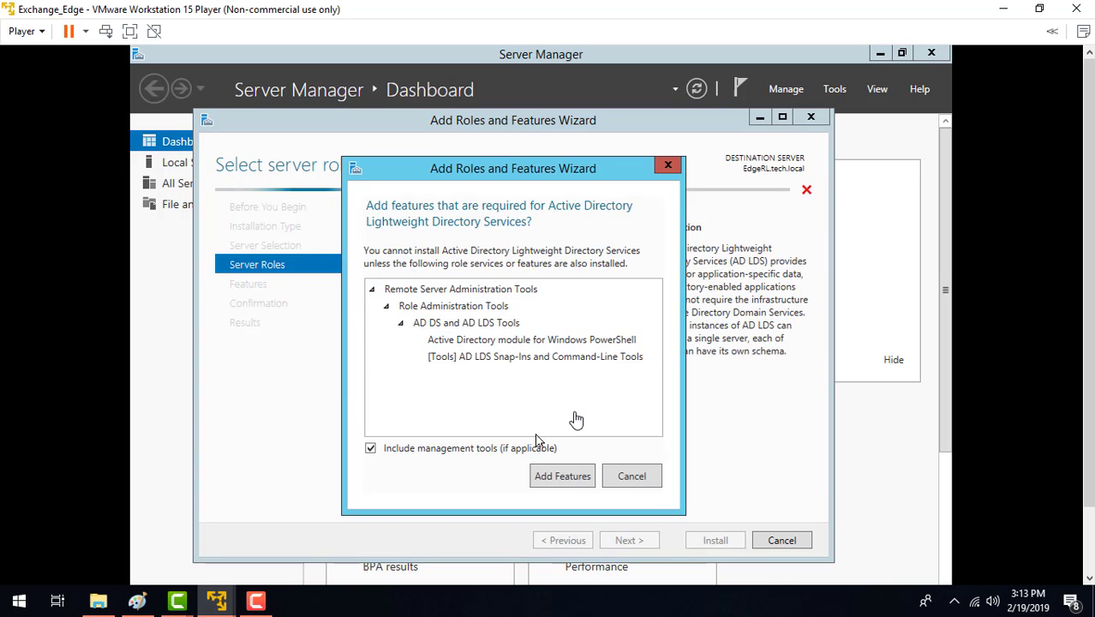
left_click(560, 476)
left_click(625, 542)
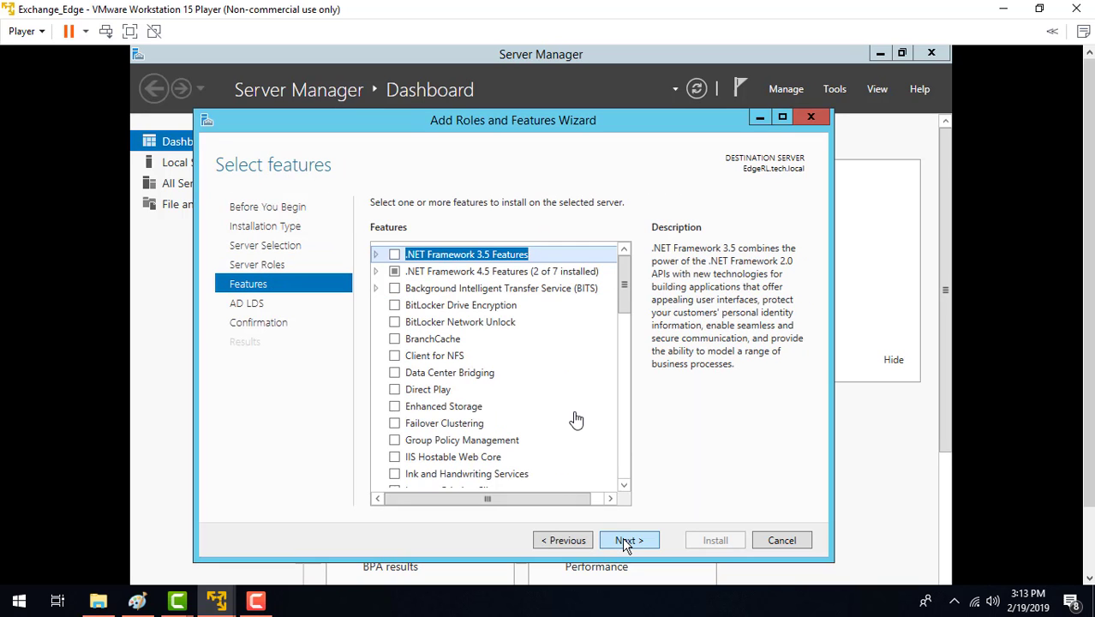
left_click(623, 542)
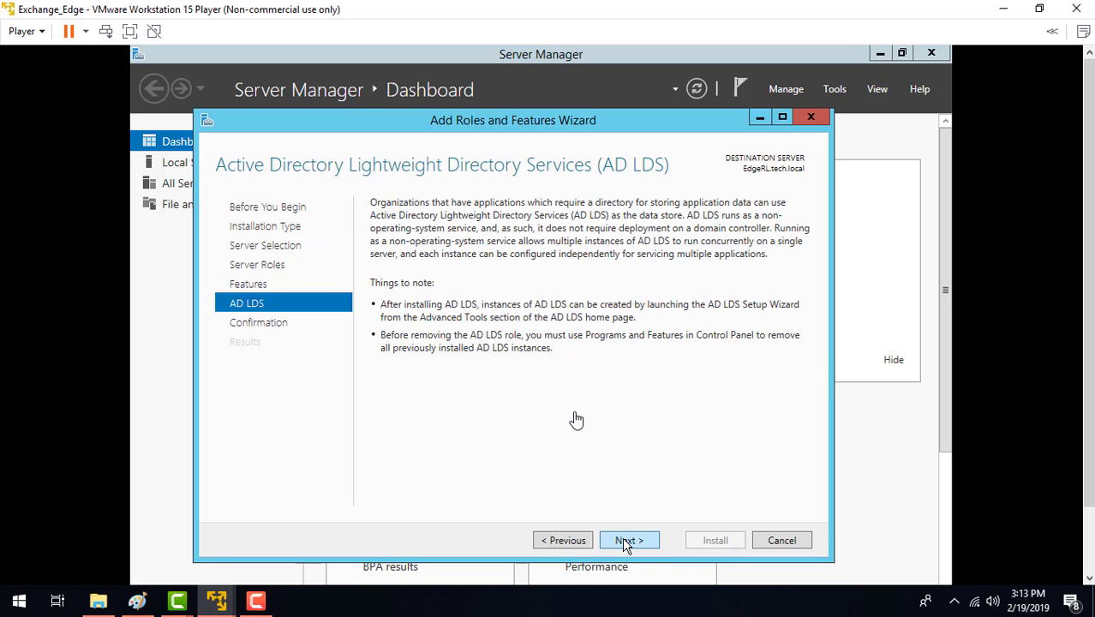
left_click(625, 542)
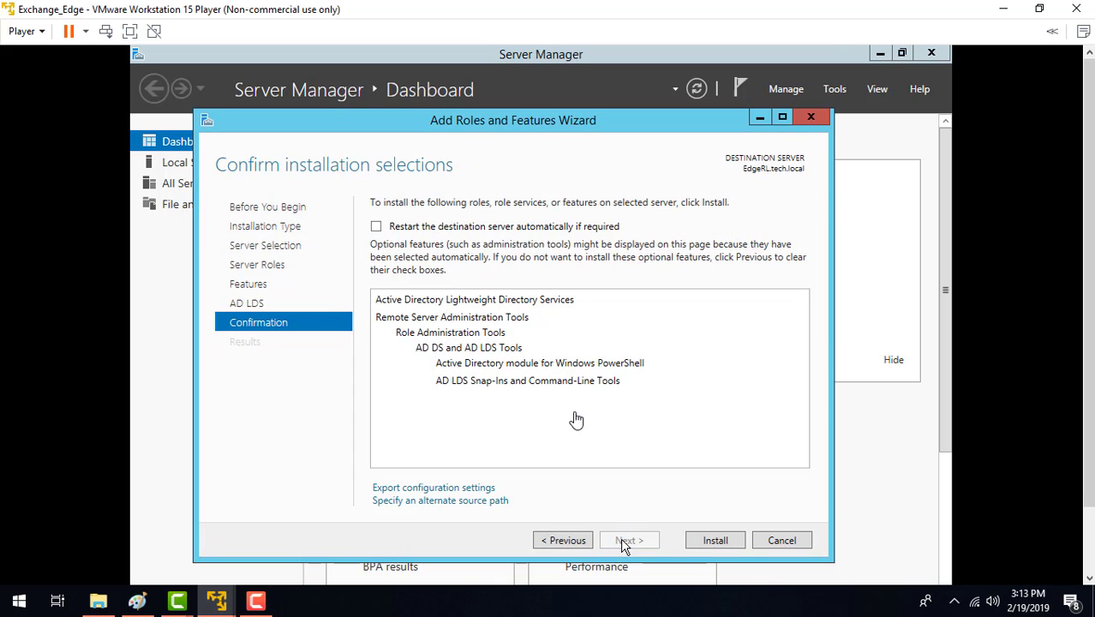
Step: Allow automatic restart of the destination server, install the selected AD LDS role, and close the wizard
left_click(376, 226)
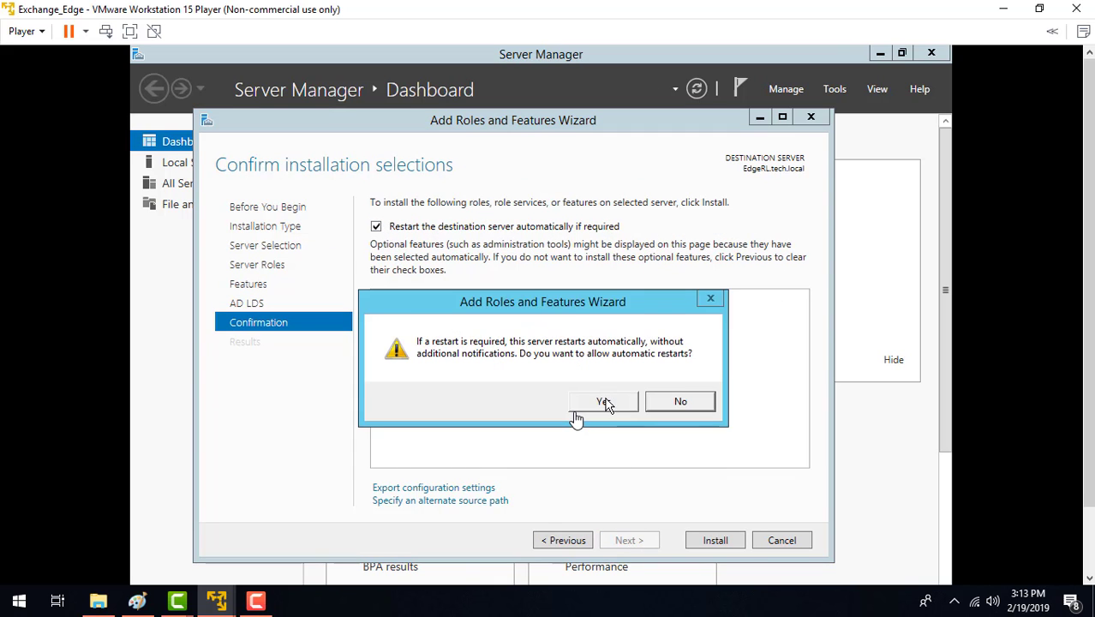
left_click(605, 403)
left_click(695, 543)
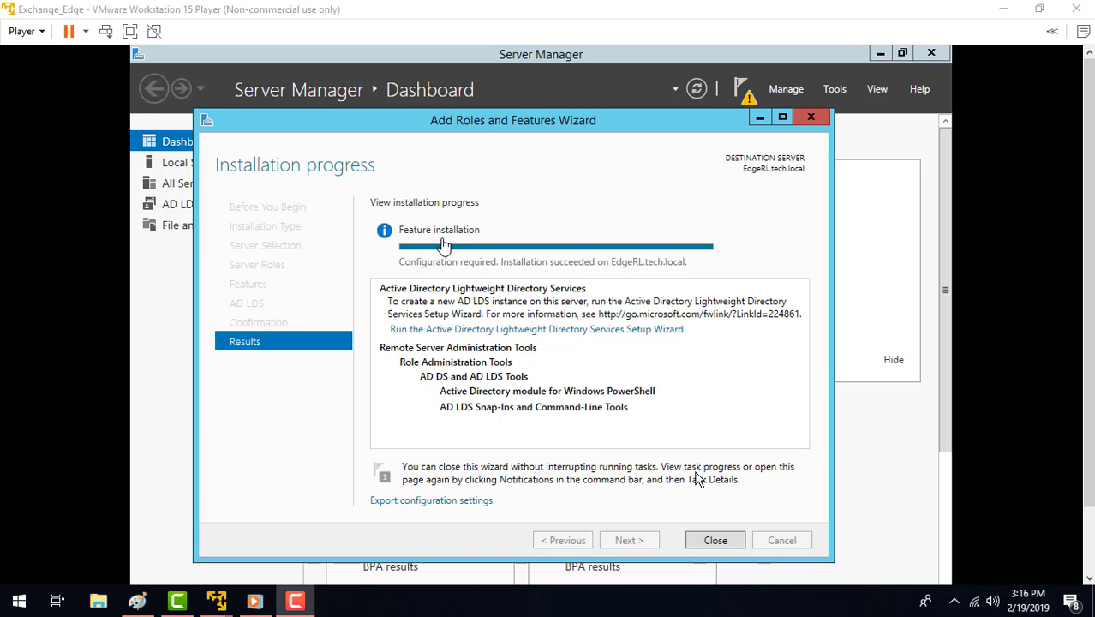
left_click(710, 540)
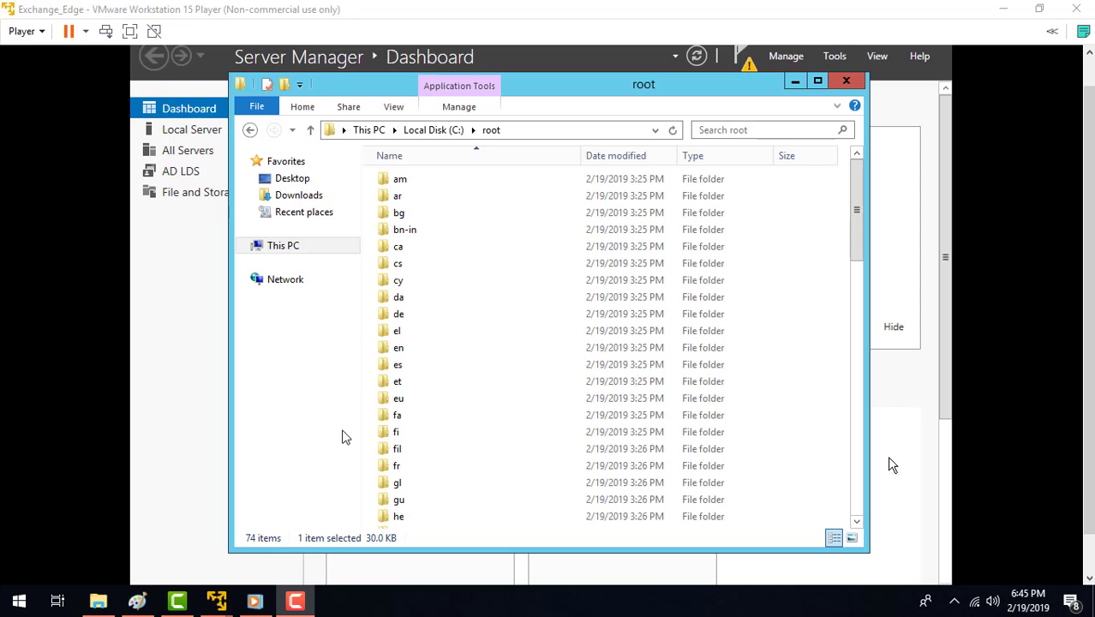
Step: Run the setup application in the C: drive's root folder as administrator
left_click(858, 237)
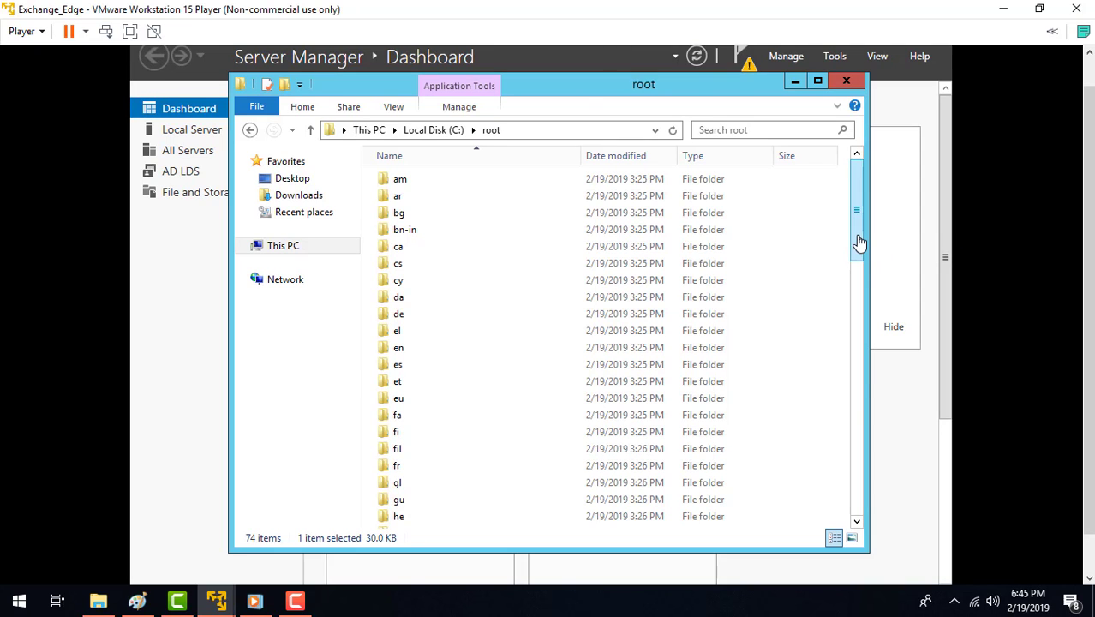
left_click_drag(859, 243, 872, 506)
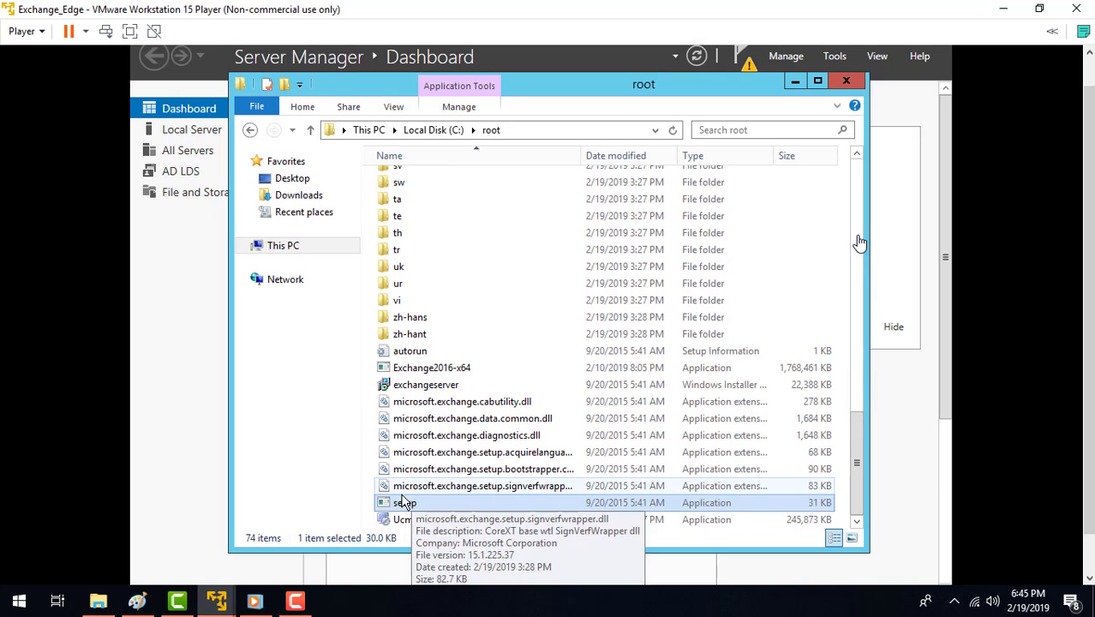
right_click(402, 508)
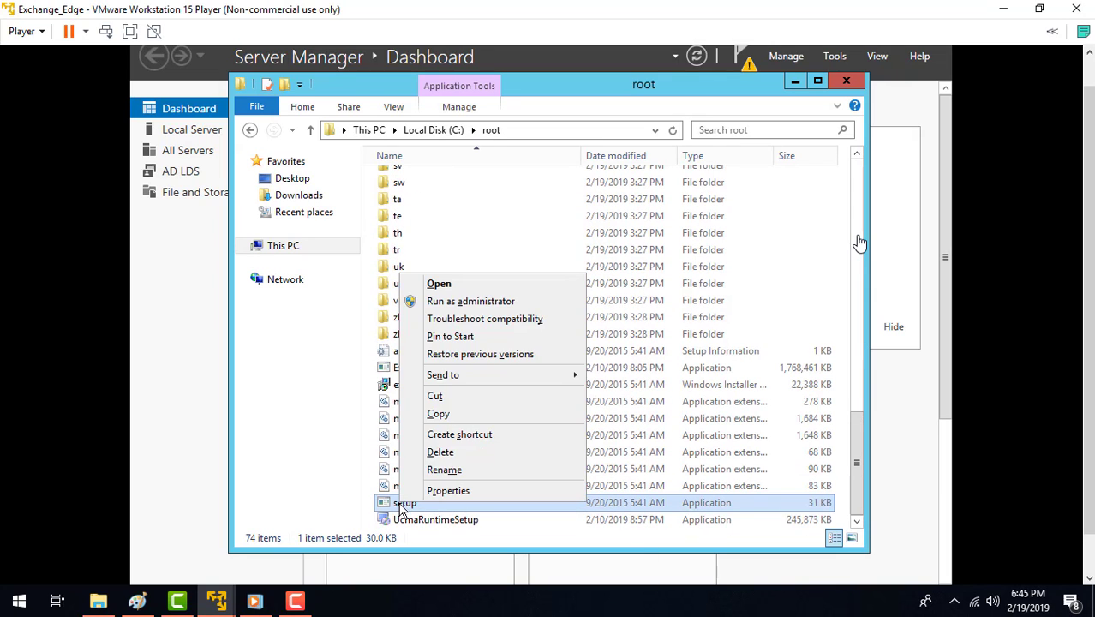
left_click(466, 301)
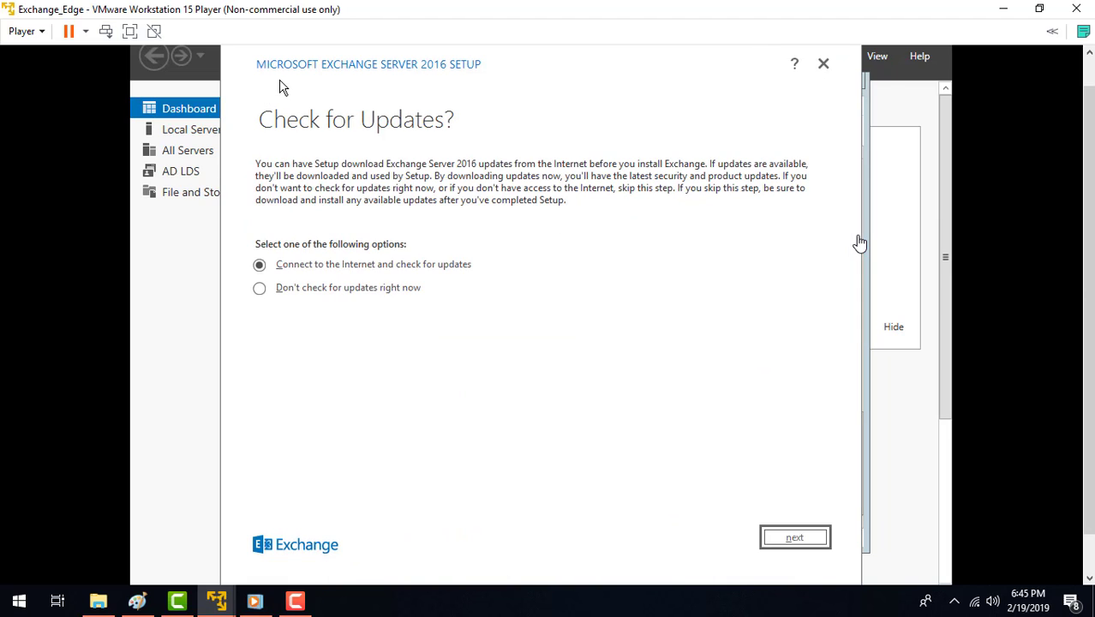
Step: Skip the update check in the Exchange Server 2016 setup and accept the license agreement
left_click(296, 293)
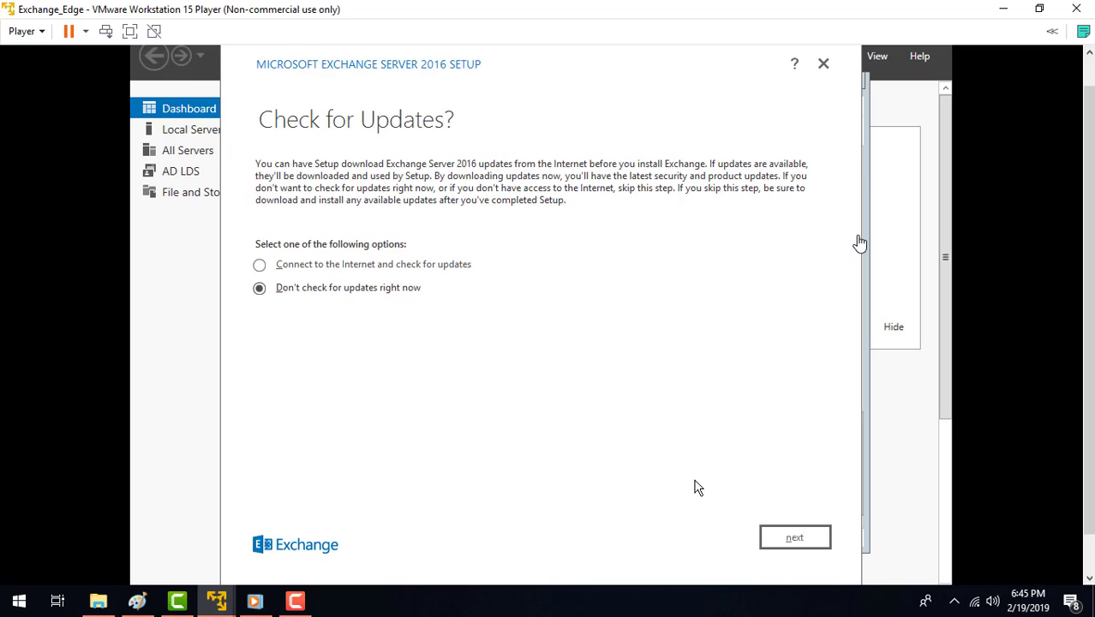
left_click(801, 538)
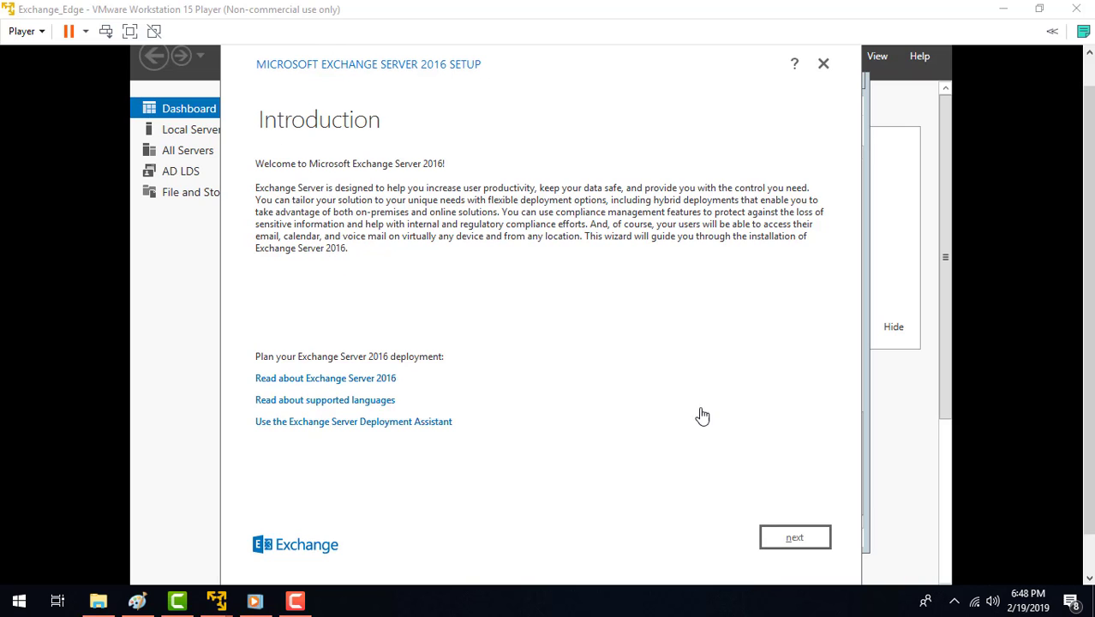
left_click(750, 539)
left_click(761, 538)
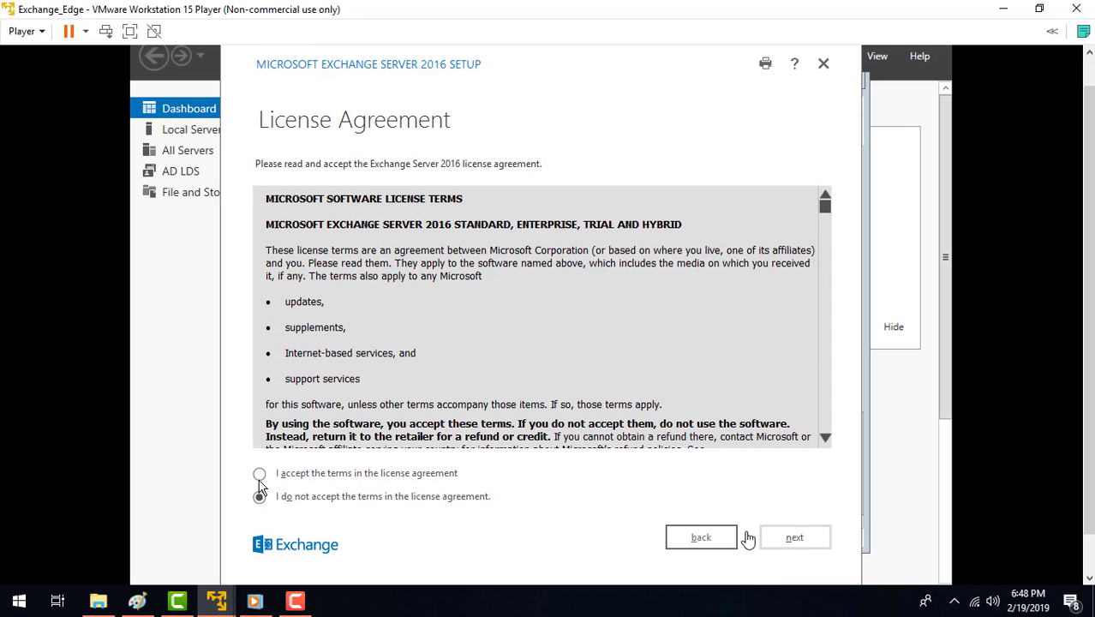
left_click(259, 476)
left_click(780, 543)
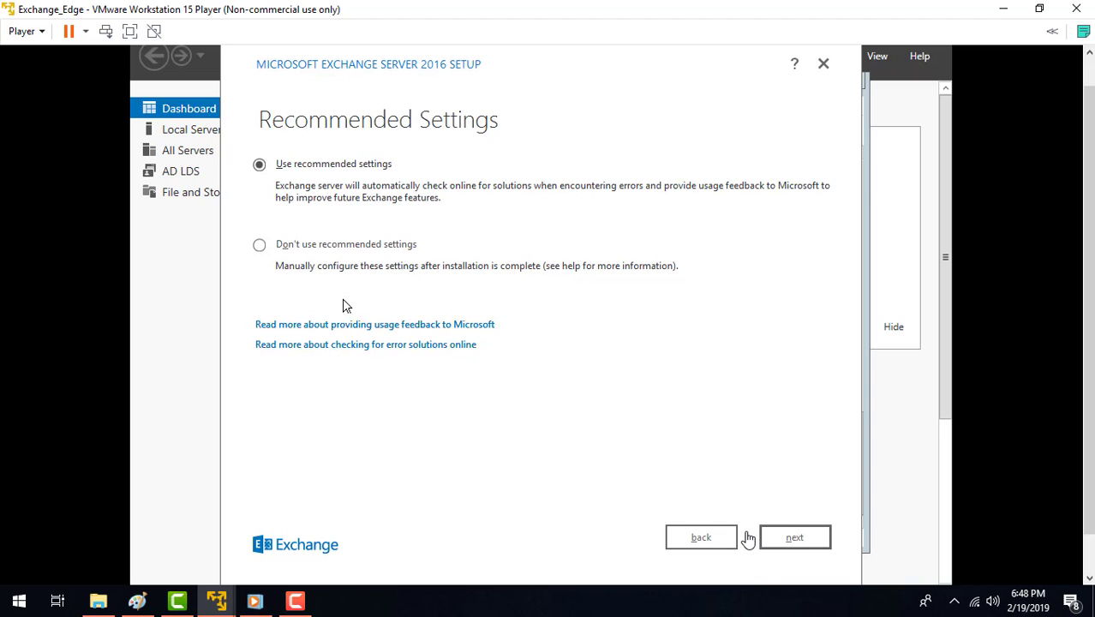
Step: Choose not to use the recommended settings in the Exchange Server 2016 setup and continue to the server role selection
left_click(261, 247)
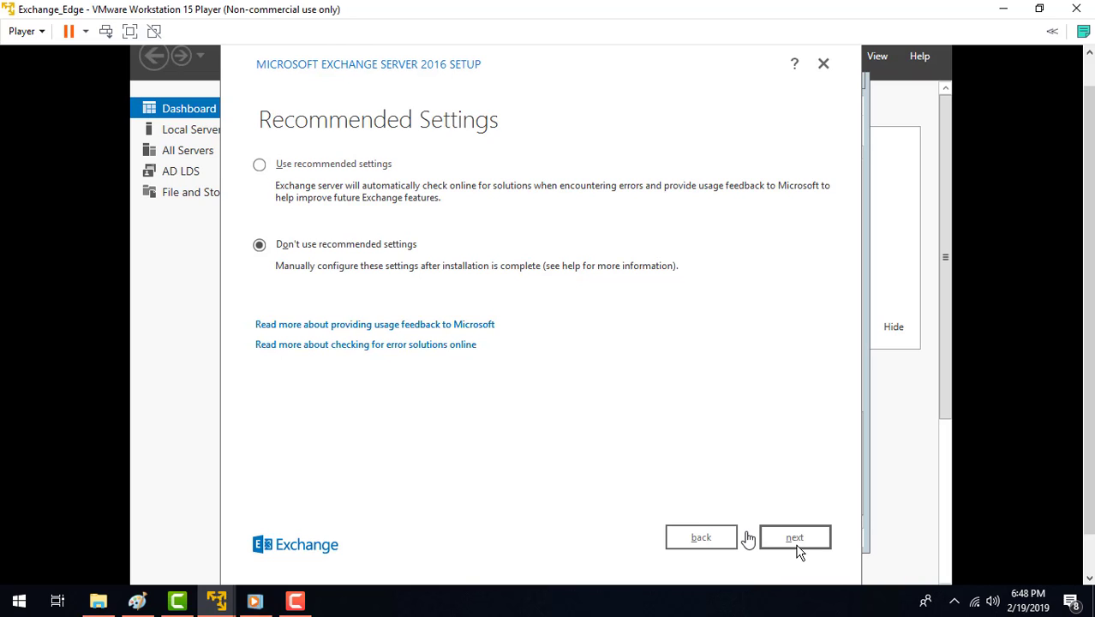
left_click(797, 539)
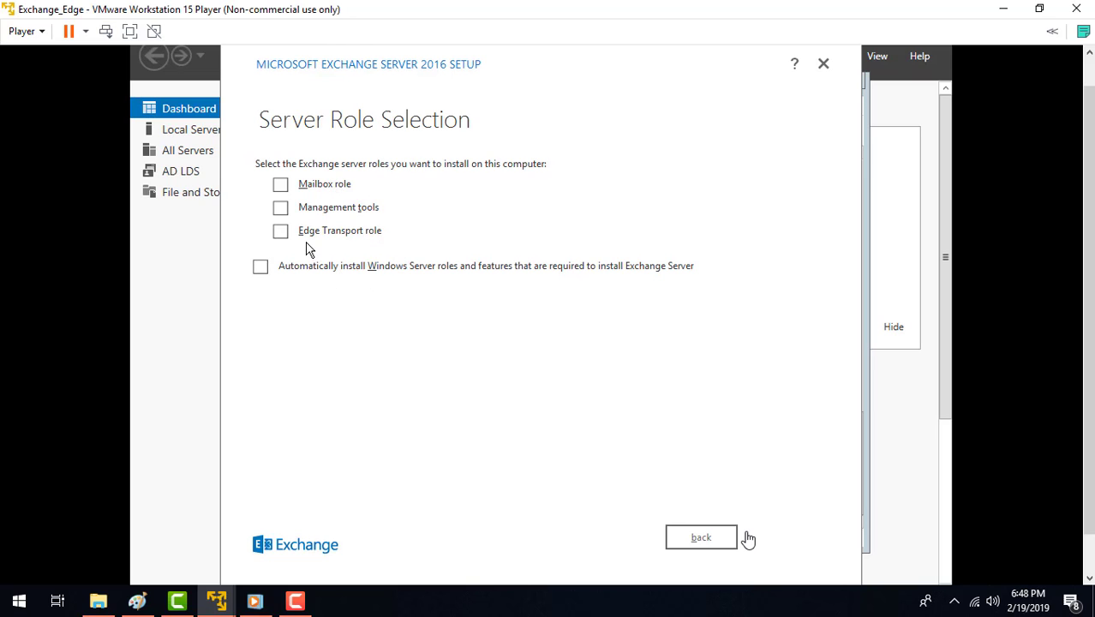
left_click(282, 186)
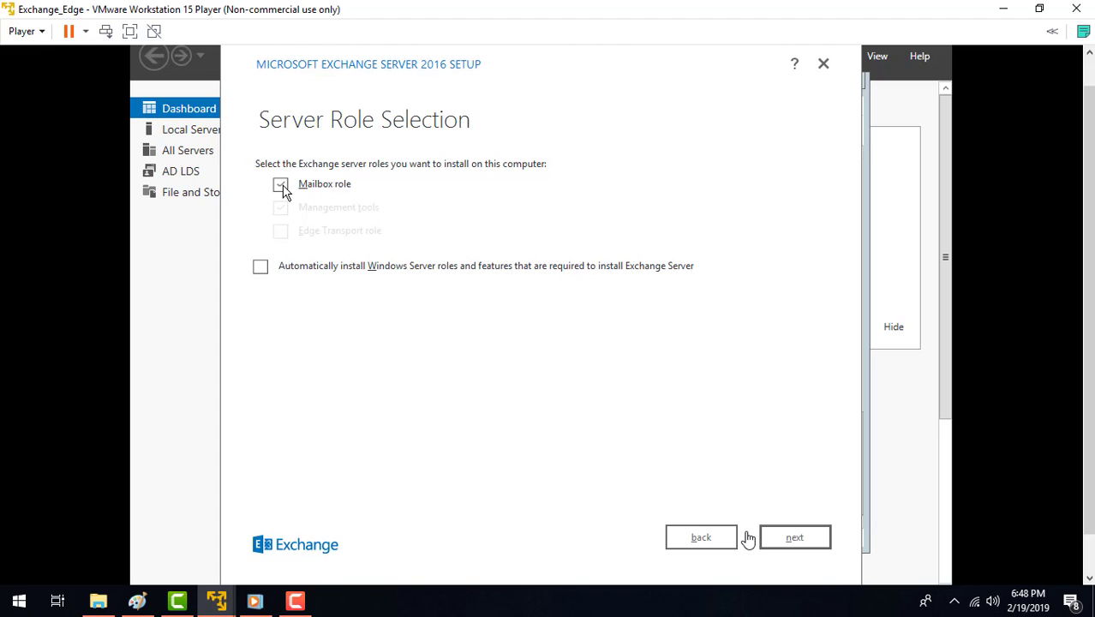
left_click(285, 189)
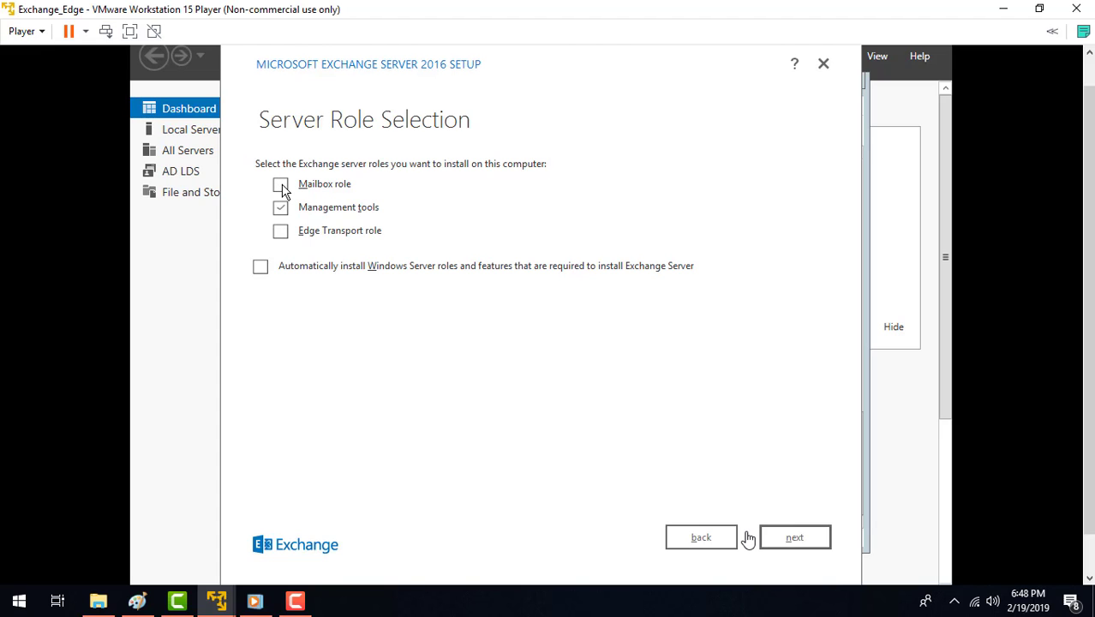
left_click(281, 210)
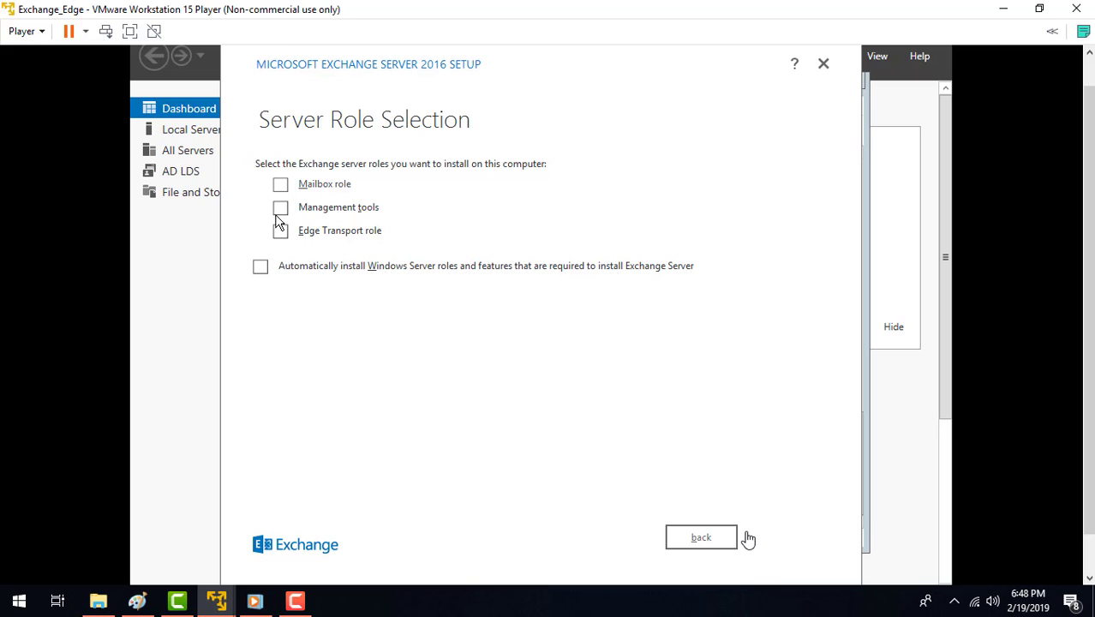
Step: Select the Edge Transport role with automatic installation of required Windows Server roles and features, and keep the default installation path
left_click(280, 233)
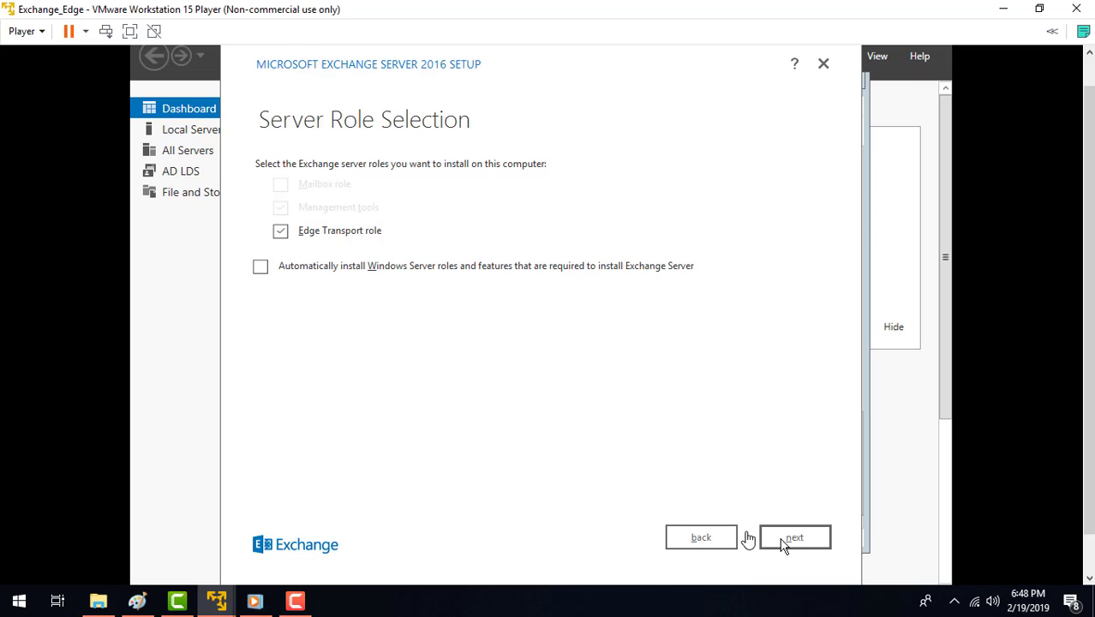
left_click(260, 270)
left_click(788, 538)
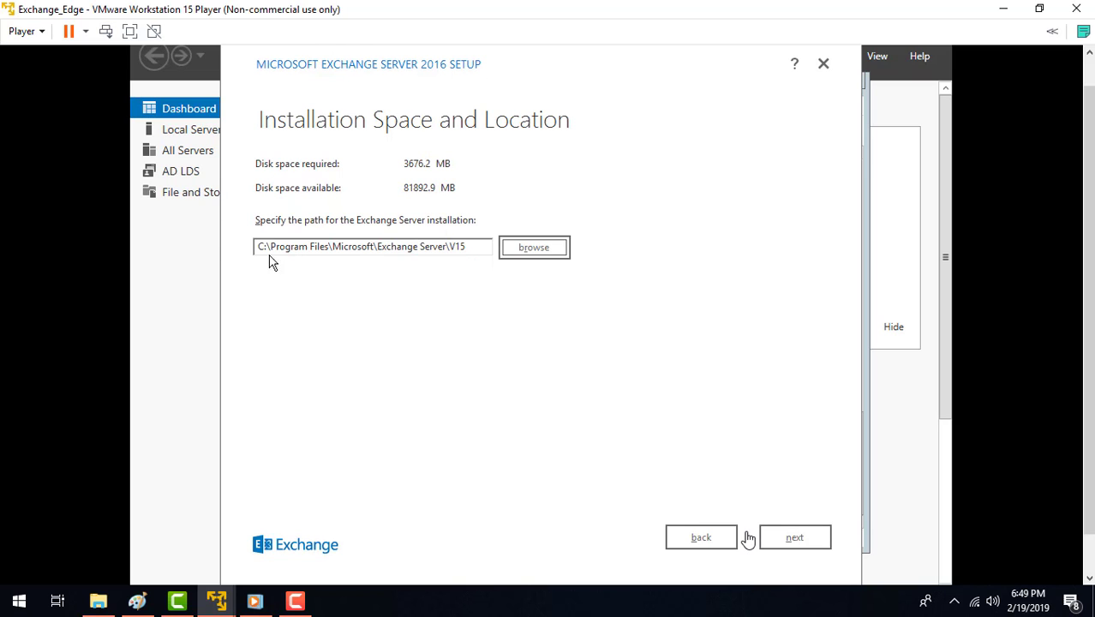
left_click(805, 545)
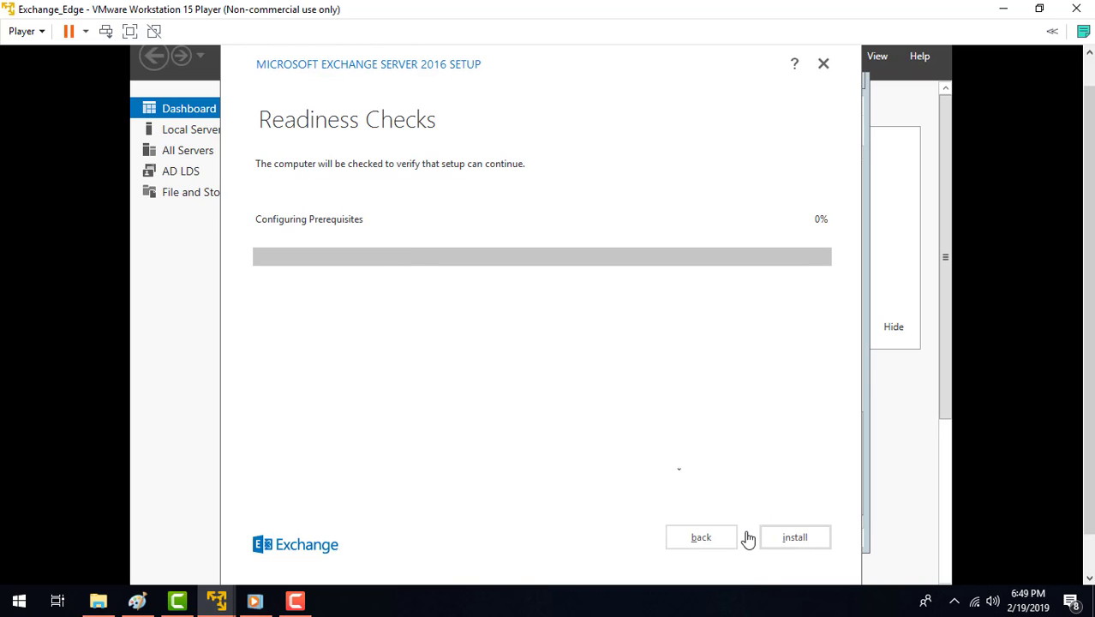